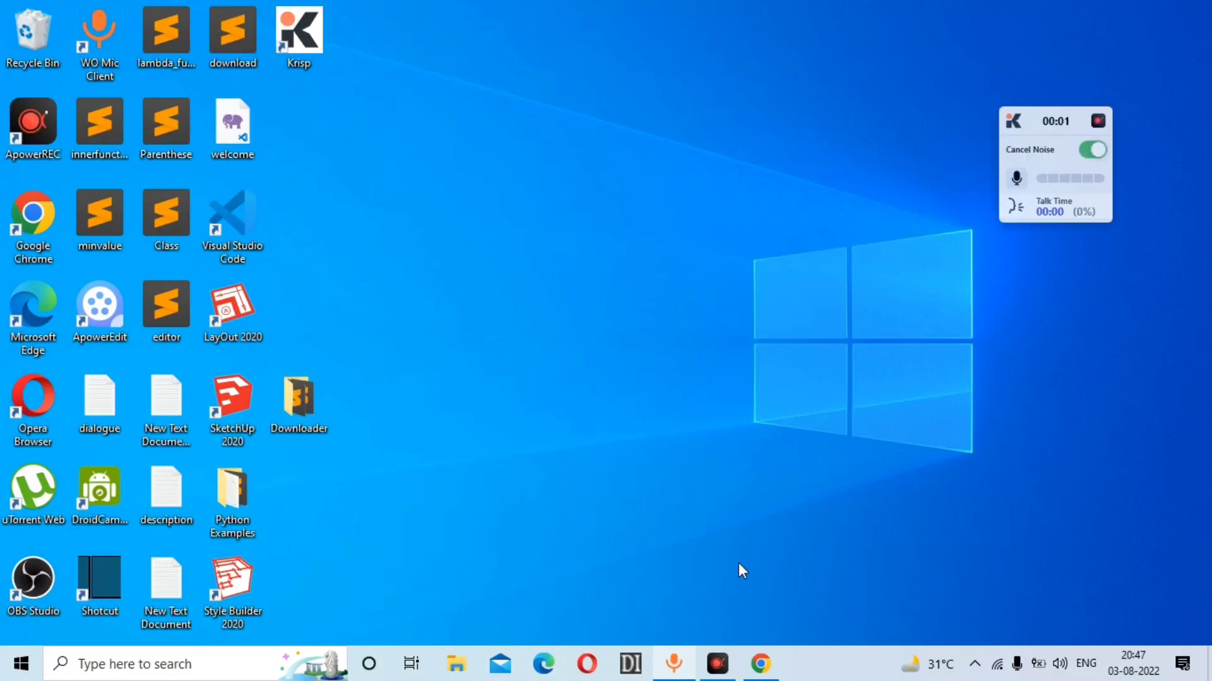
Step: Close the Krisp noise-cancelling widget and open Windows Settings with Win+I
left_click(1099, 121)
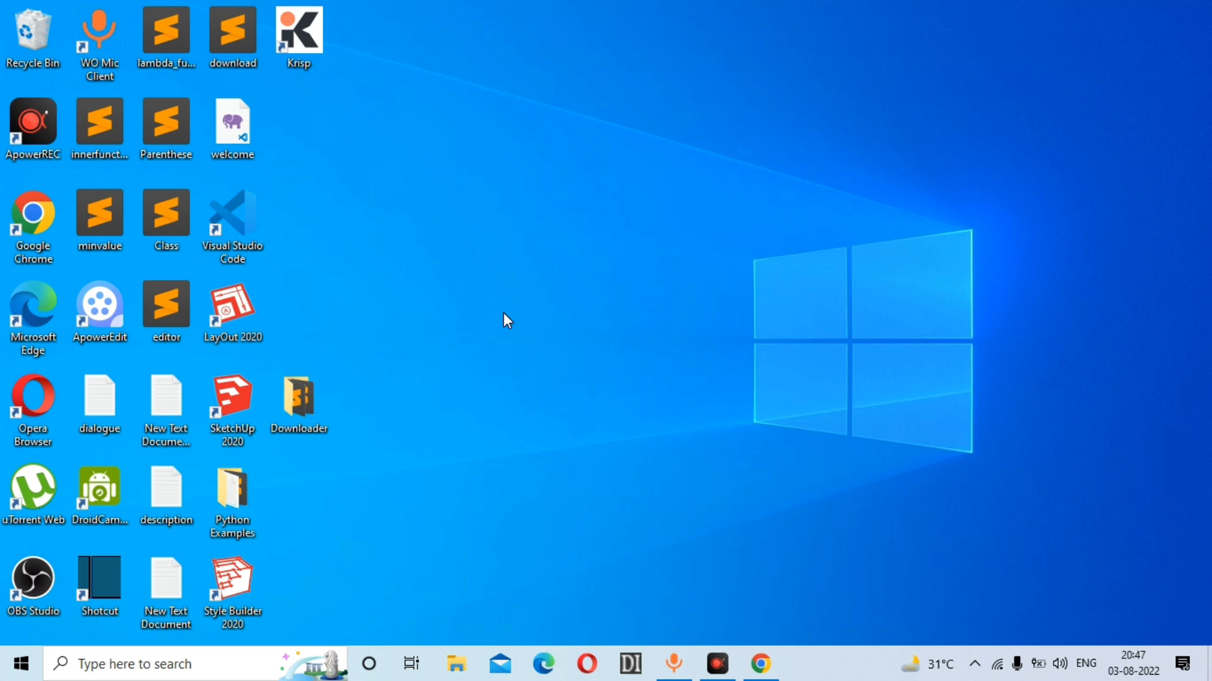
key("super+i")
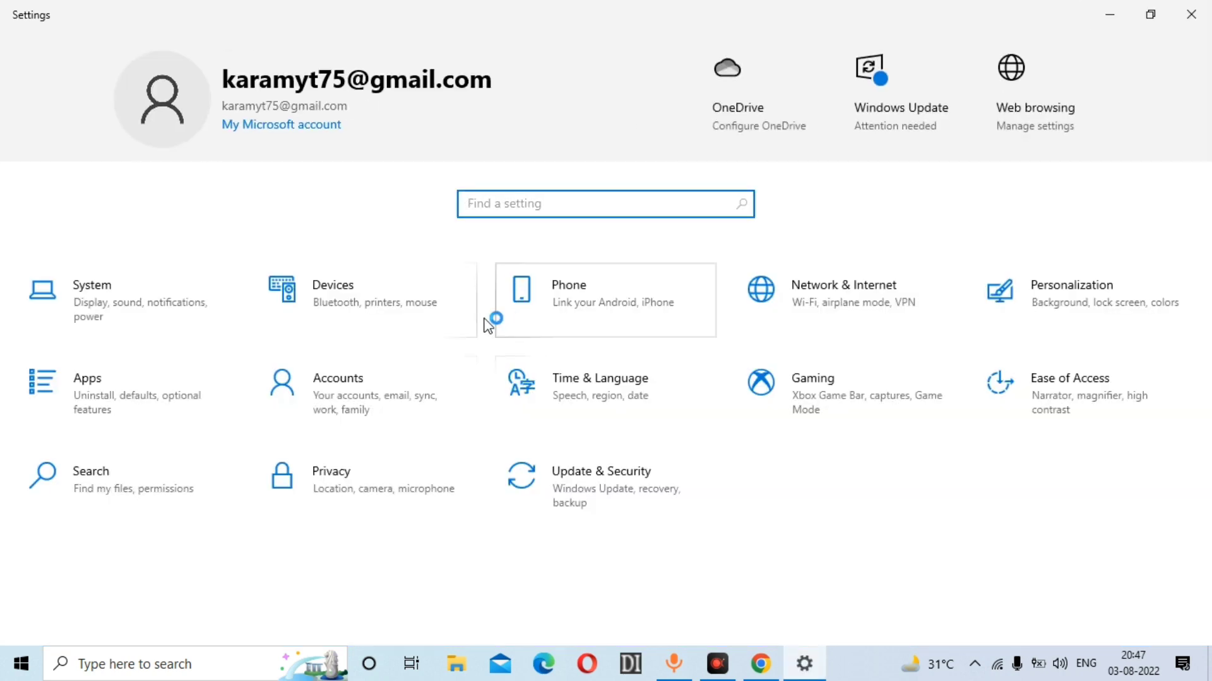
Step: Go to System > Projecting to this PC and try launching the Connect app
left_click(91, 309)
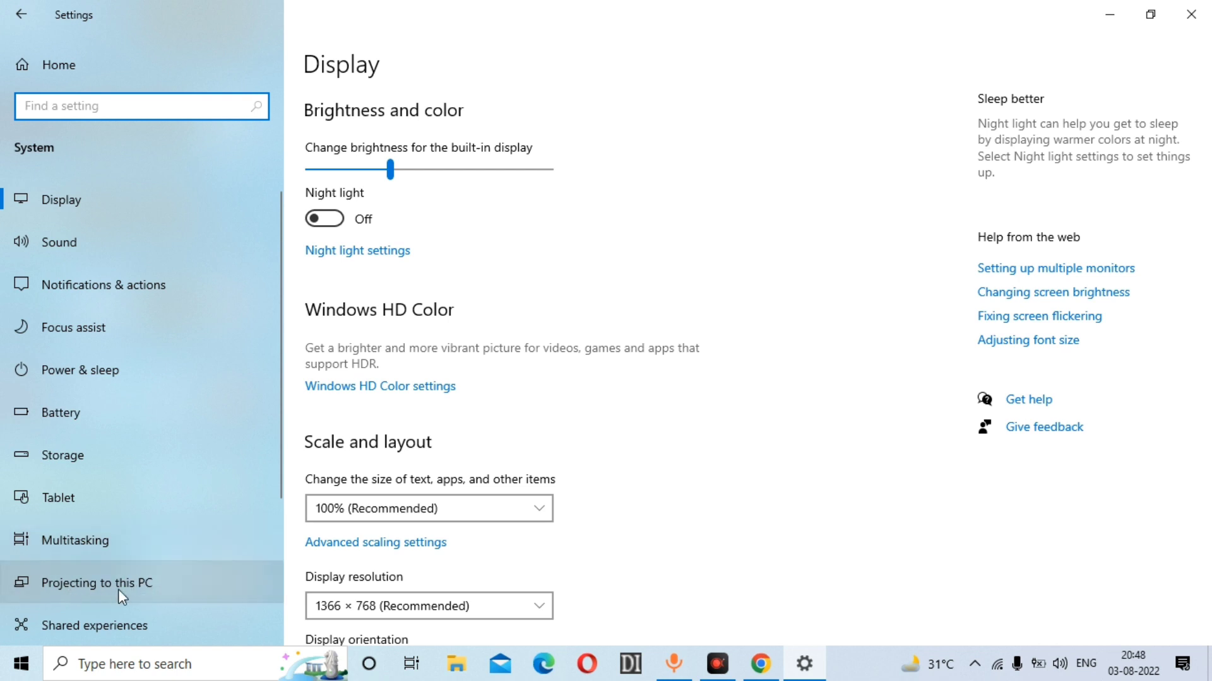
left_click(144, 582)
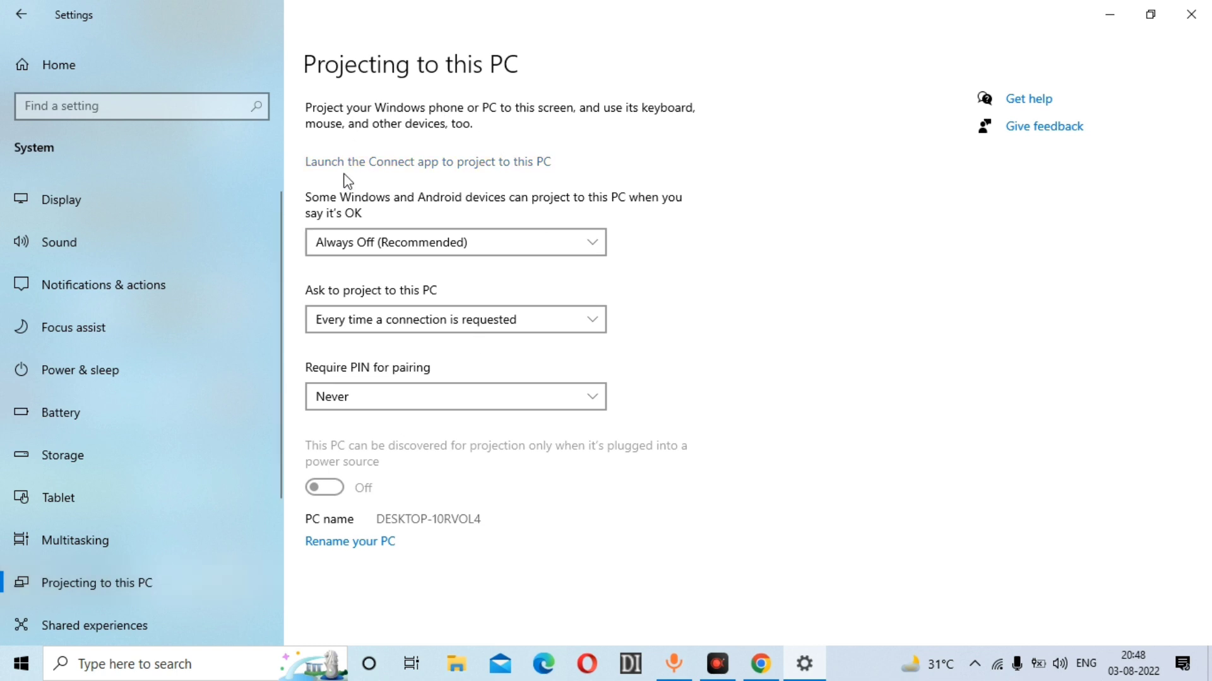
left_click(361, 165)
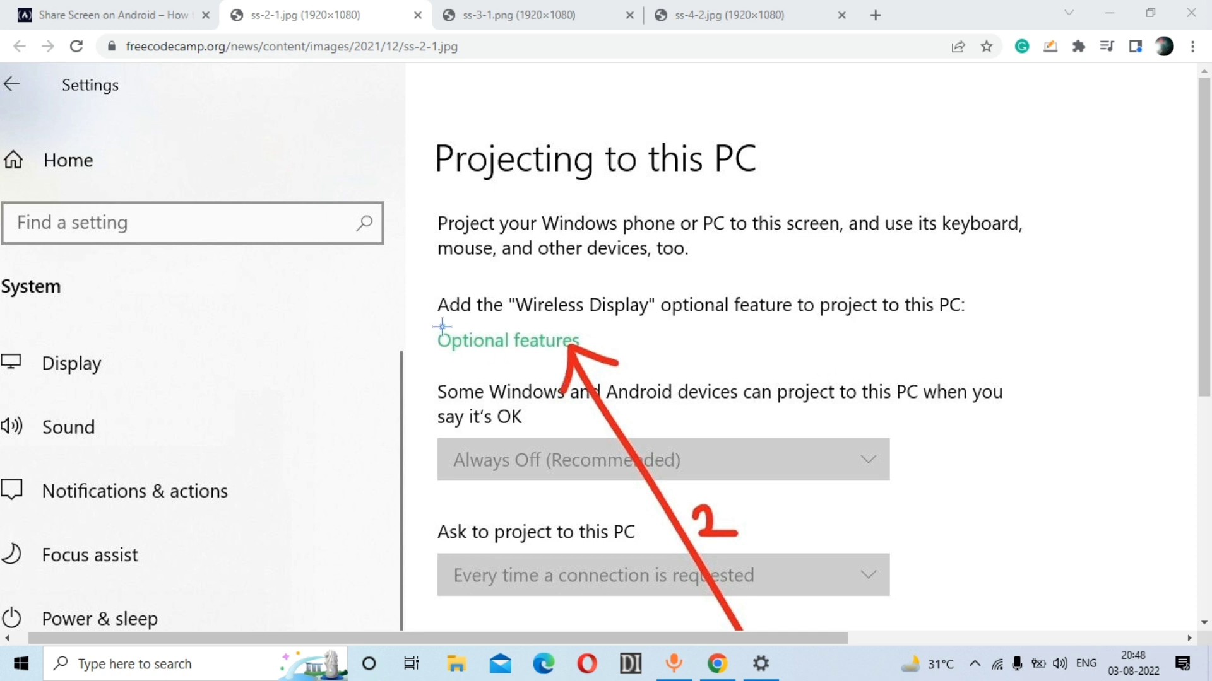
Step: Box 'Optional features' and 'Add a feature' in red, advancing to the optional-features-to-add screenshot
left_click_drag(417, 315, 627, 369)
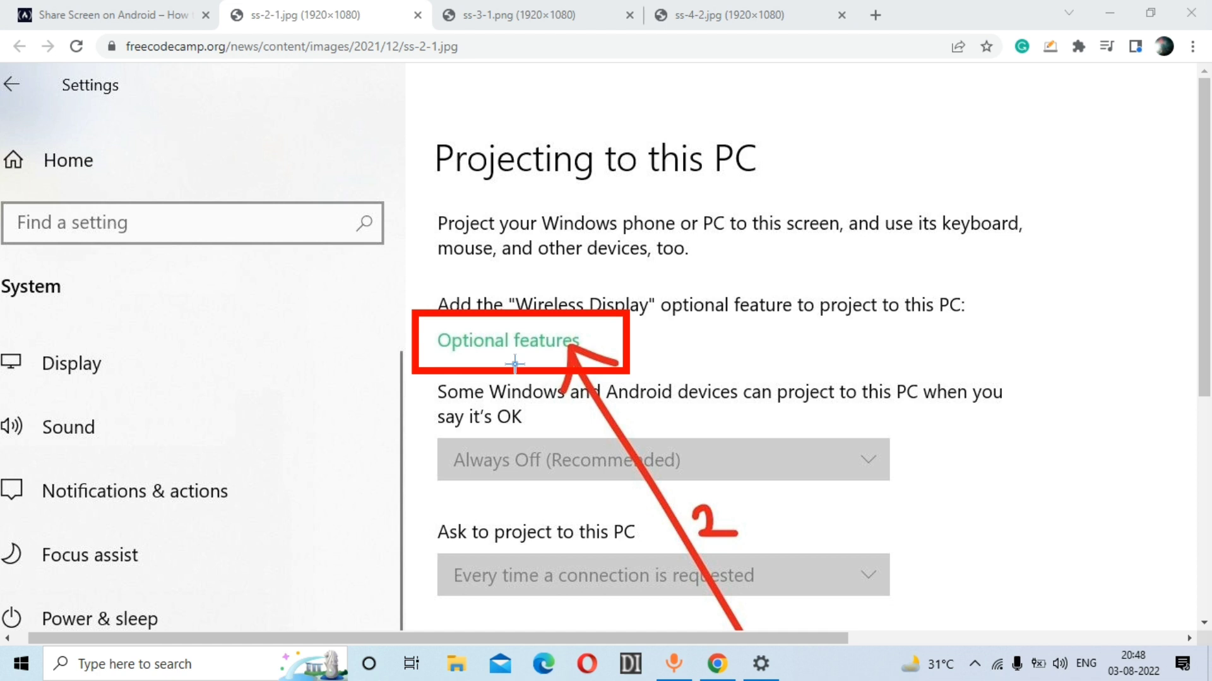
key("ctrl+Tab")
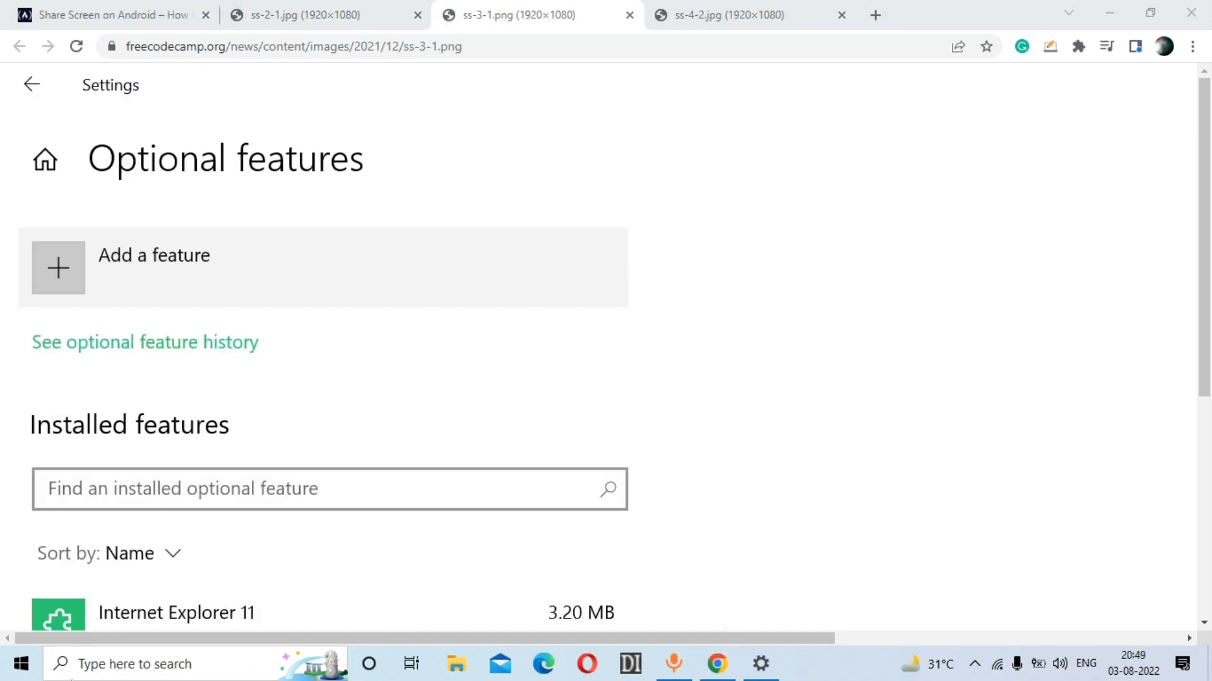
mouse_move(24, 217)
left_mouse_down()
mouse_move(115, 290)
mouse_move(407, 319)
left_mouse_up()
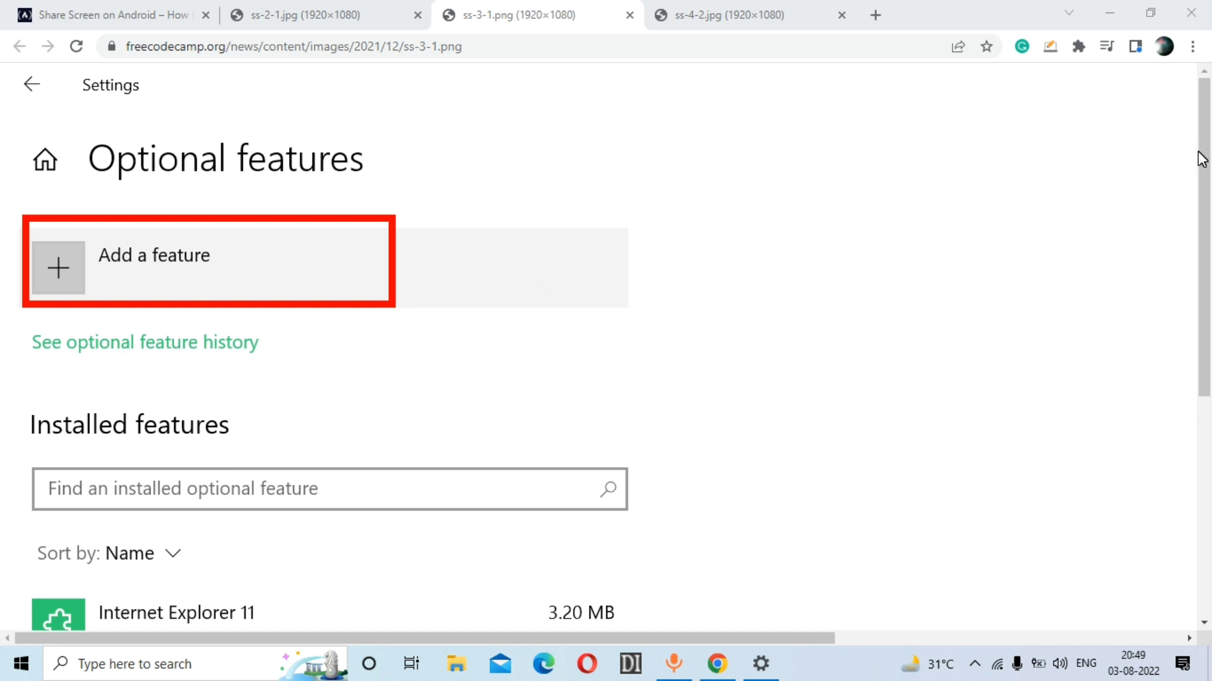
key("Escape")
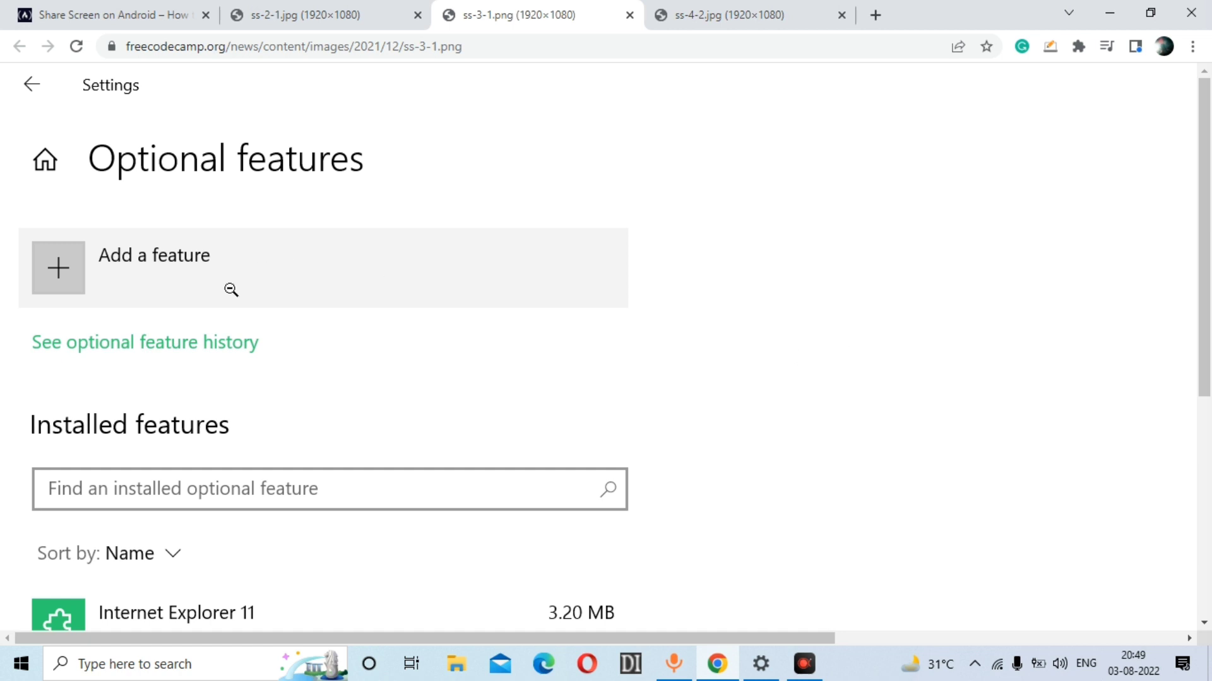
key("ctrl+Tab")
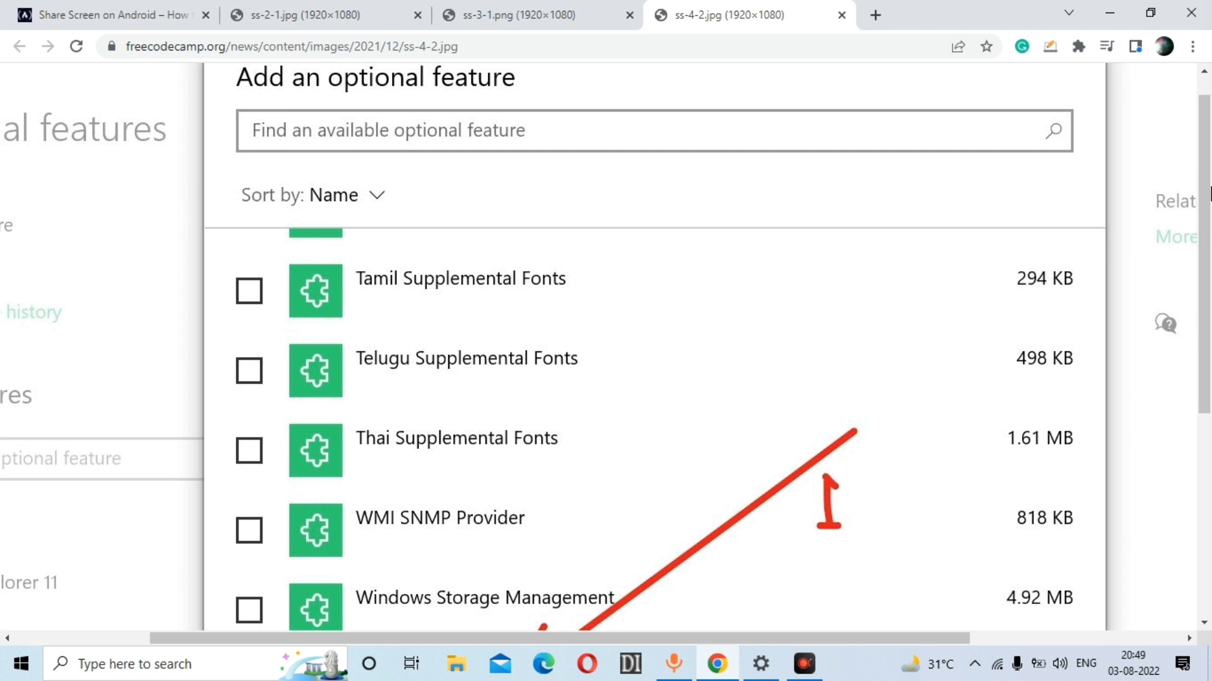
left_click_drag(1204, 190, 1206, 301)
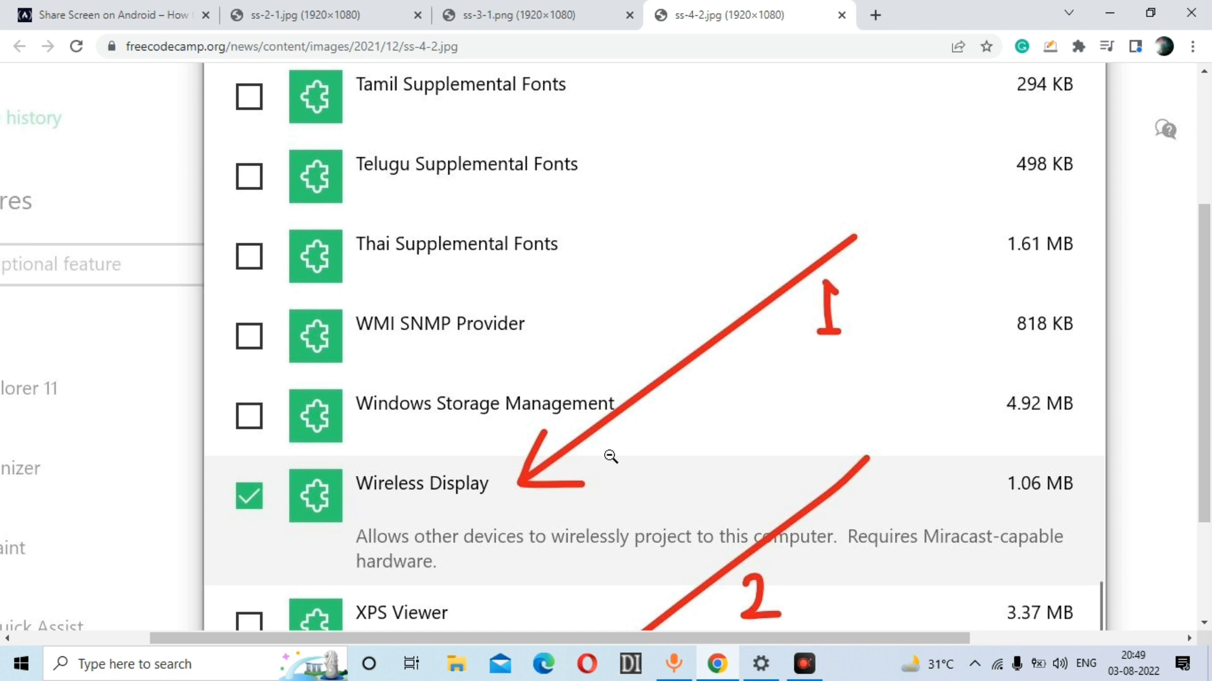
left_click_drag(1208, 399, 1207, 481)
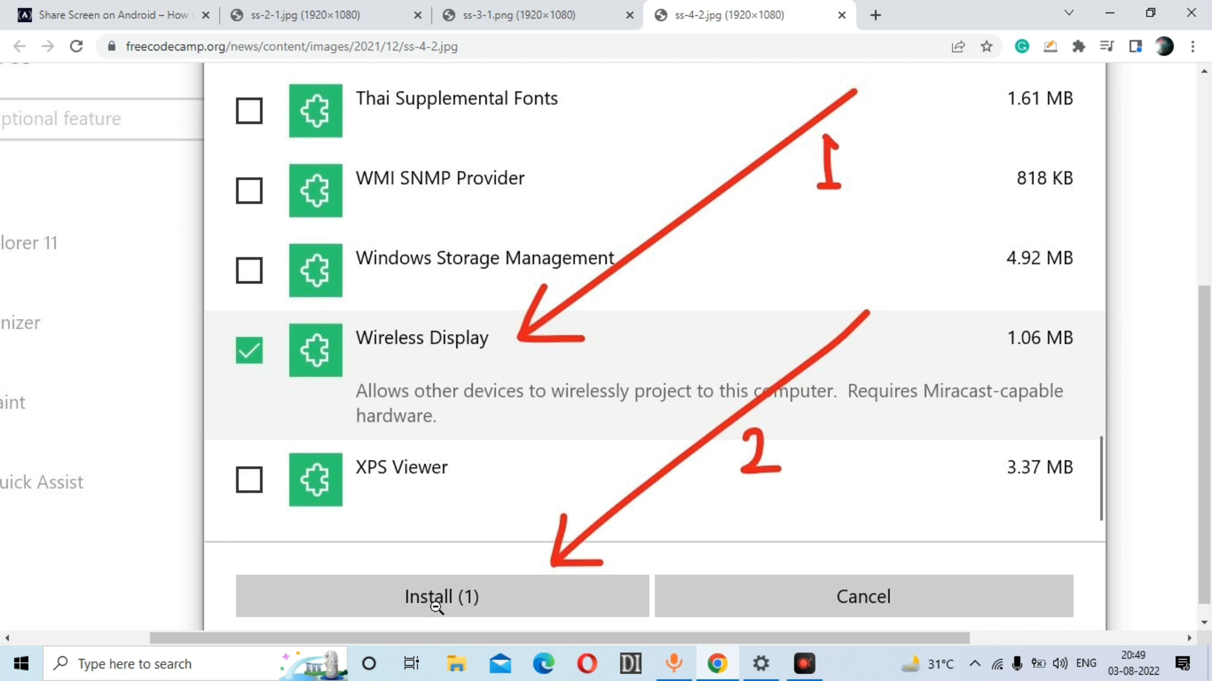
Step: Switch back to the Projecting to this PC page in Settings
key("alt+Tab")
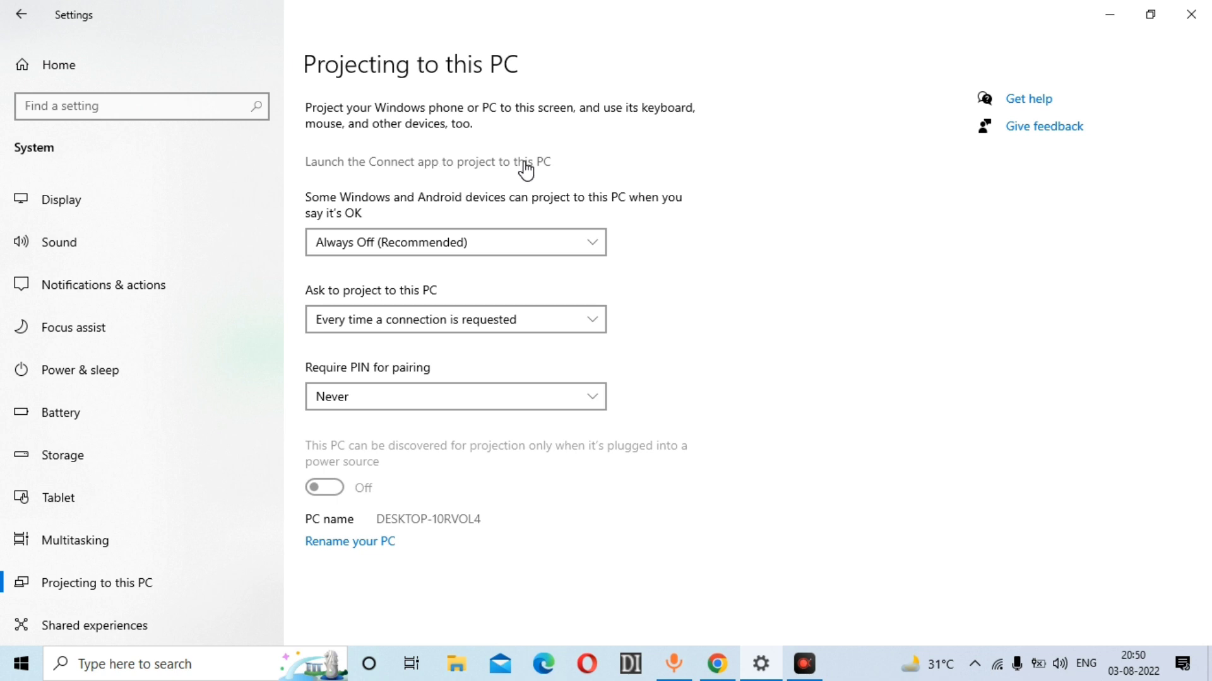
Step: Launch the Connect app from Projecting to this PC to receive the phone's screen
left_click(511, 169)
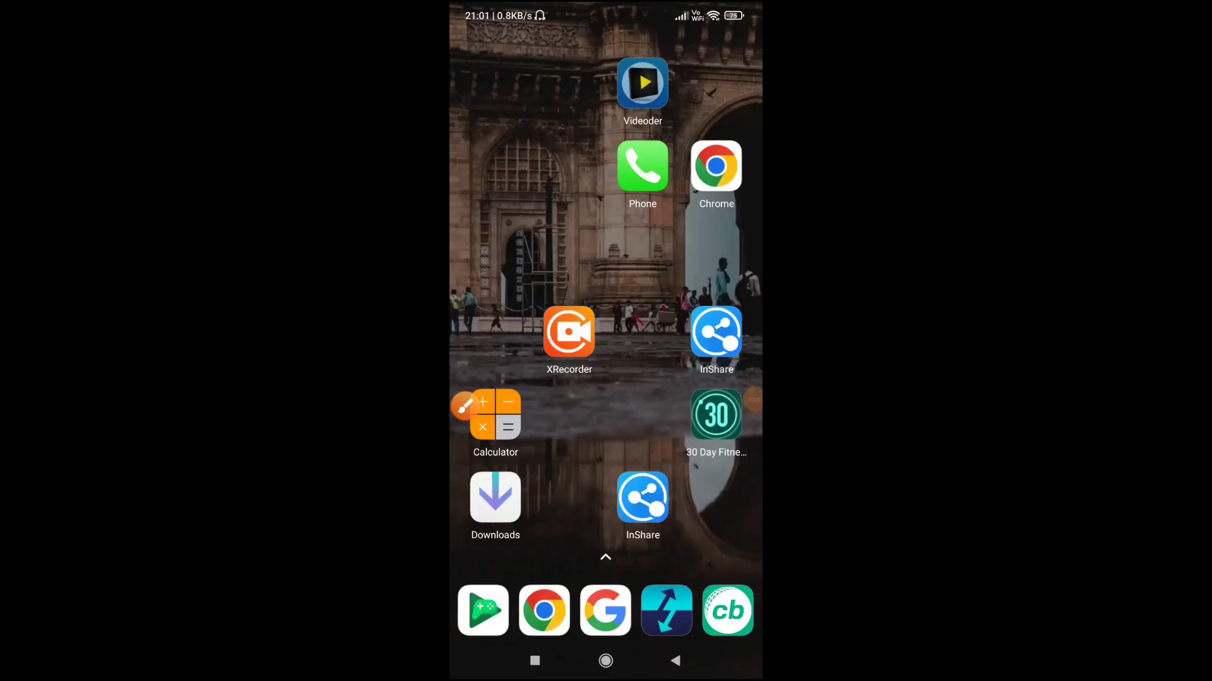
Step: Open the phone's Cast settings from the expanded quick settings panel
left_click_drag(606, 15, 605, 473)
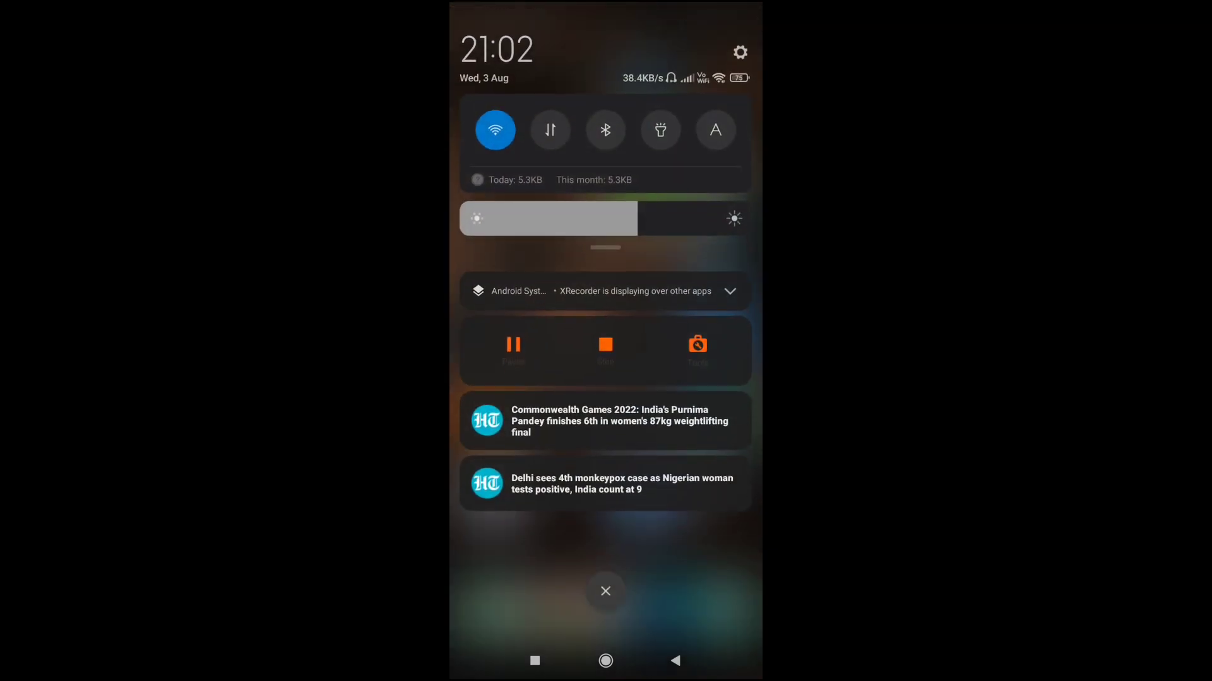
left_click_drag(606, 288, 606, 407)
left_click_drag(700, 209, 511, 208)
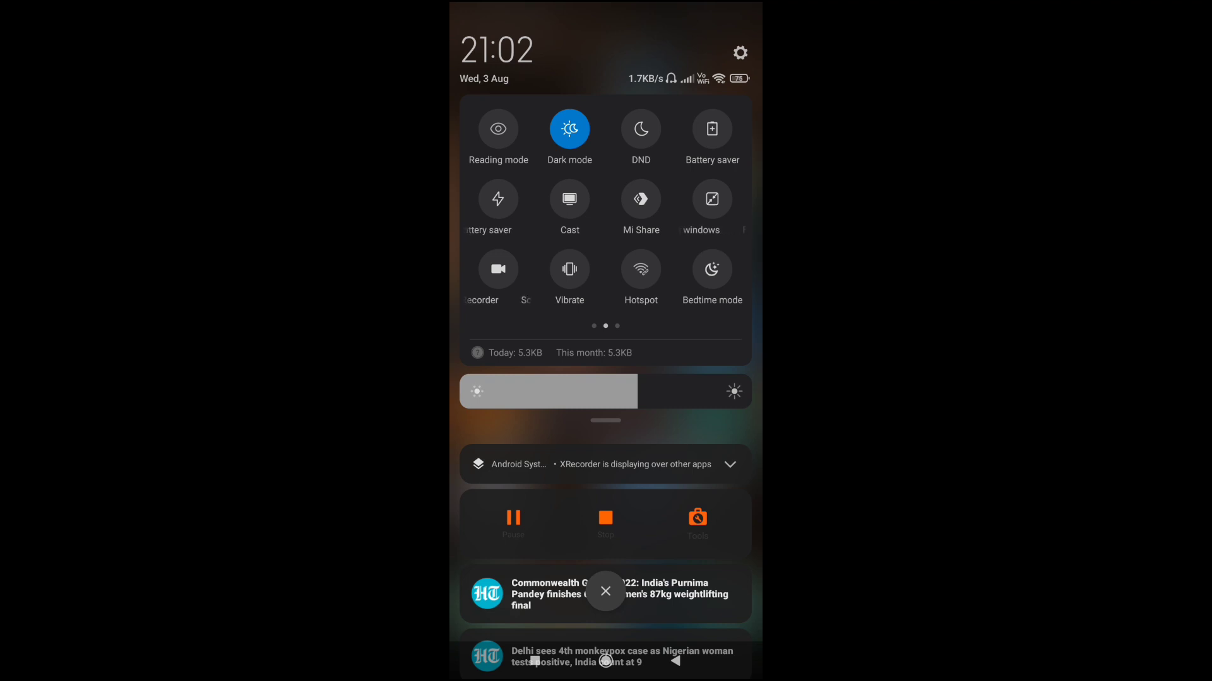
left_click(569, 199)
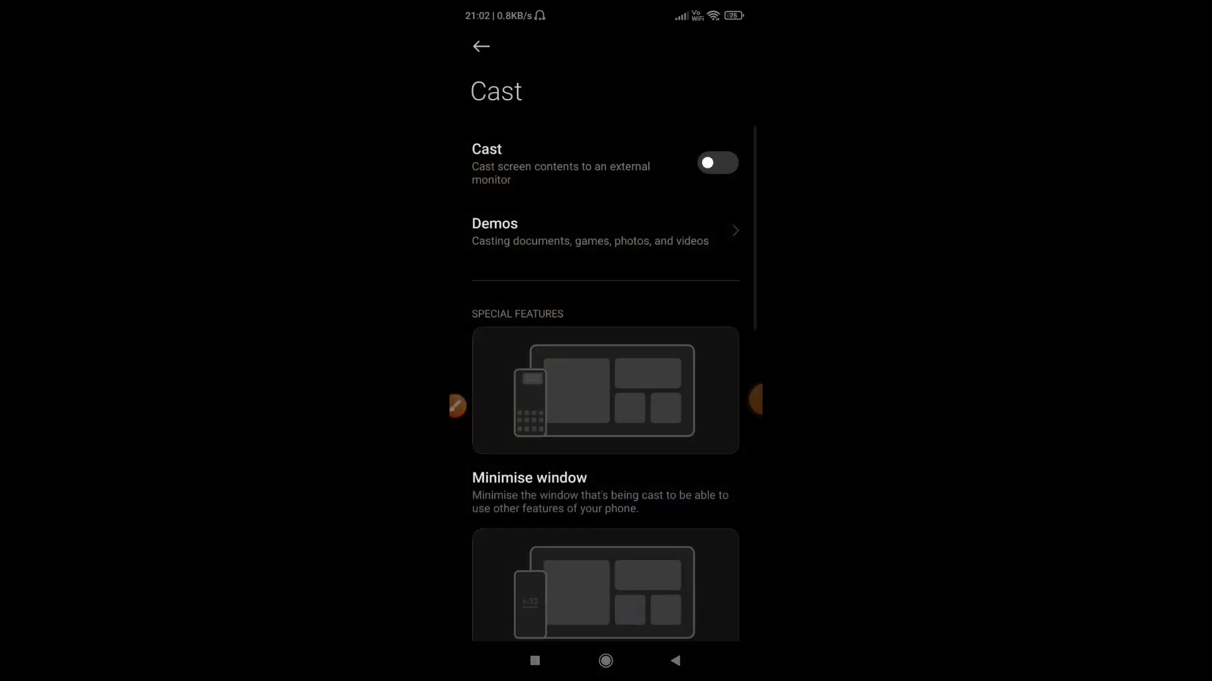
Step: Circle the Cast toggle row, then switch casting on
left_click(458, 405)
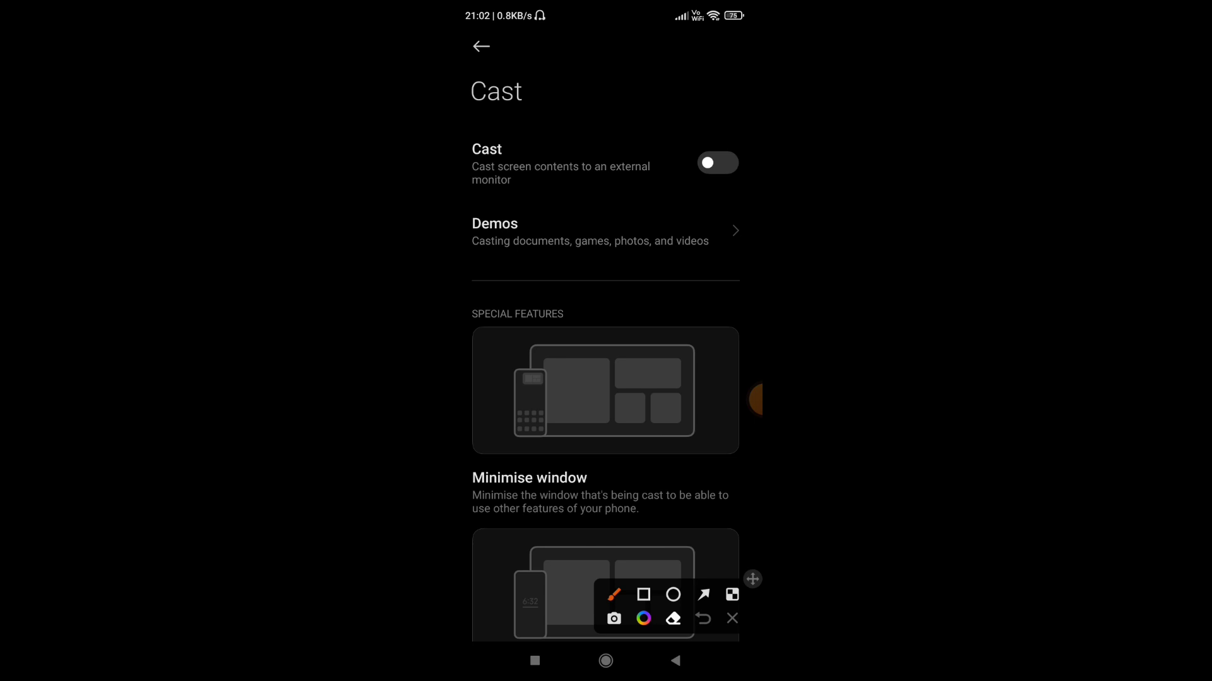
mouse_move(734, 123)
left_mouse_down()
mouse_move(492, 106)
mouse_move(473, 199)
mouse_move(749, 190)
mouse_move(674, 116)
left_mouse_up()
left_click(732, 618)
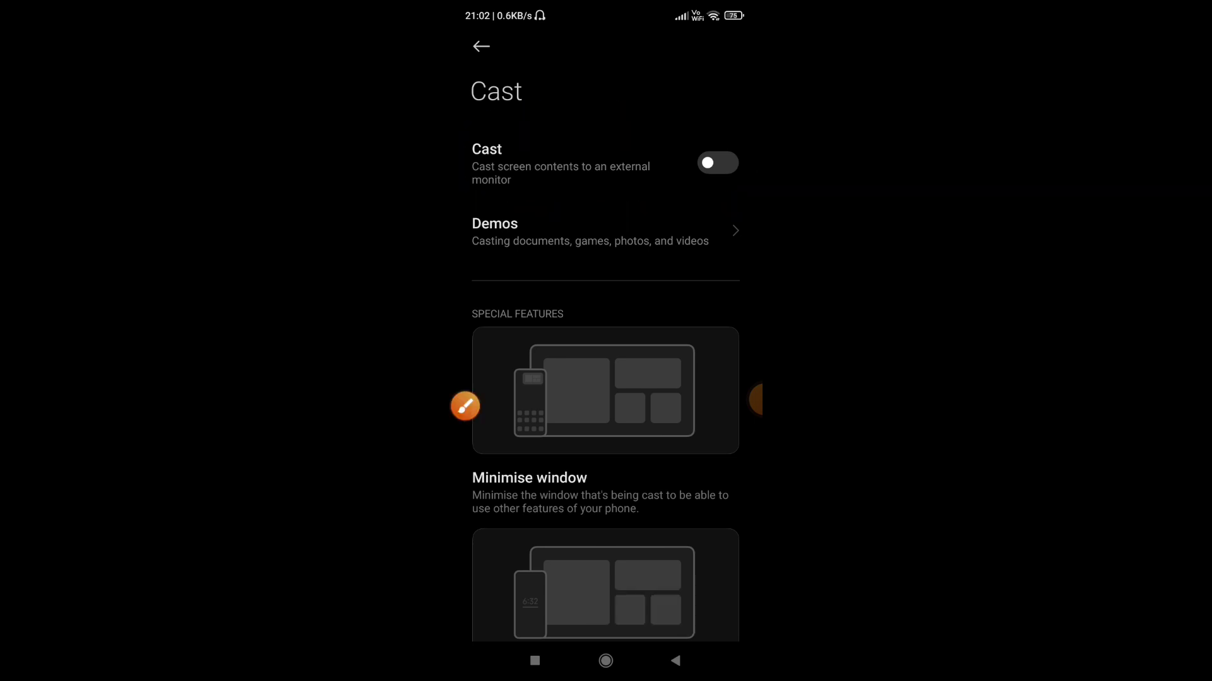
left_click(717, 164)
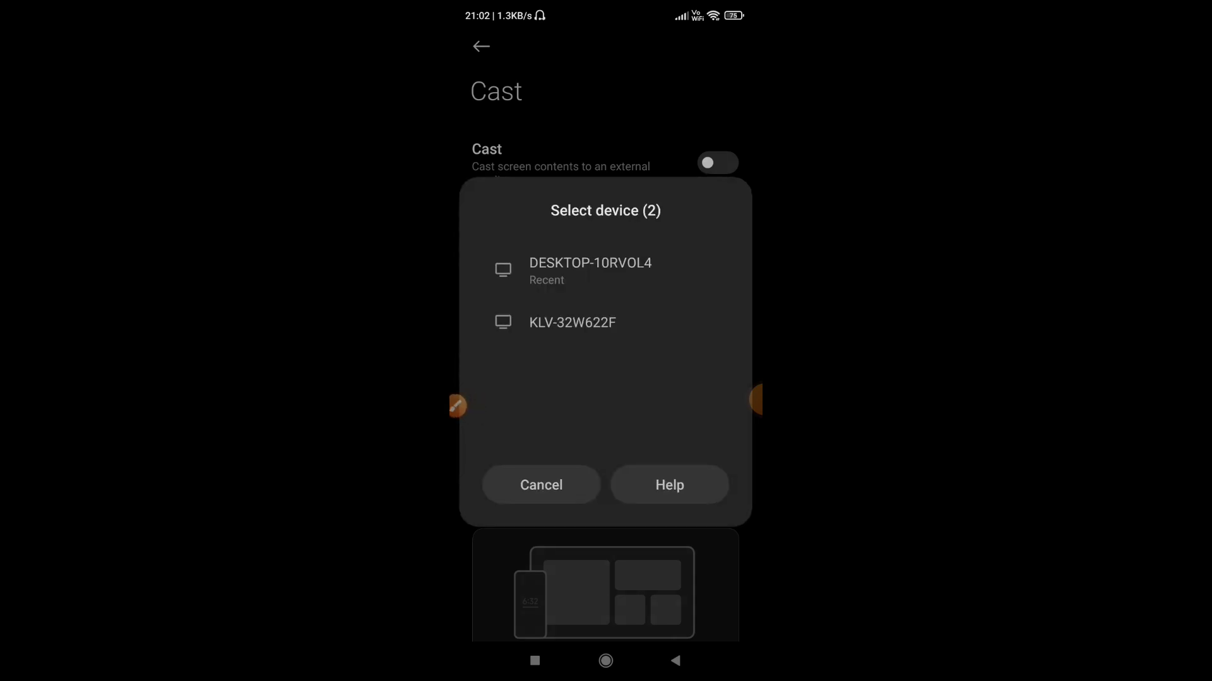
Step: Circle the DESKTOP-10RVOL4 entry in the device list, then clear the annotation
left_click(457, 405)
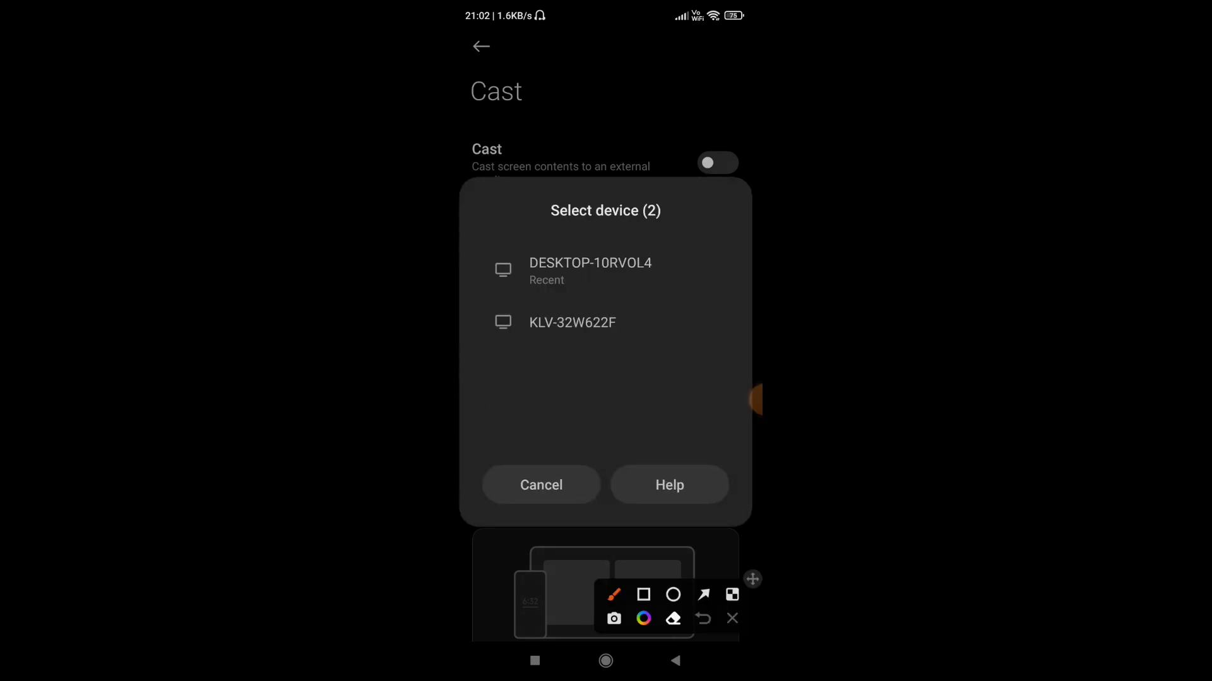
mouse_move(682, 244)
left_mouse_down()
mouse_move(501, 248)
mouse_move(662, 296)
mouse_move(625, 240)
left_mouse_up()
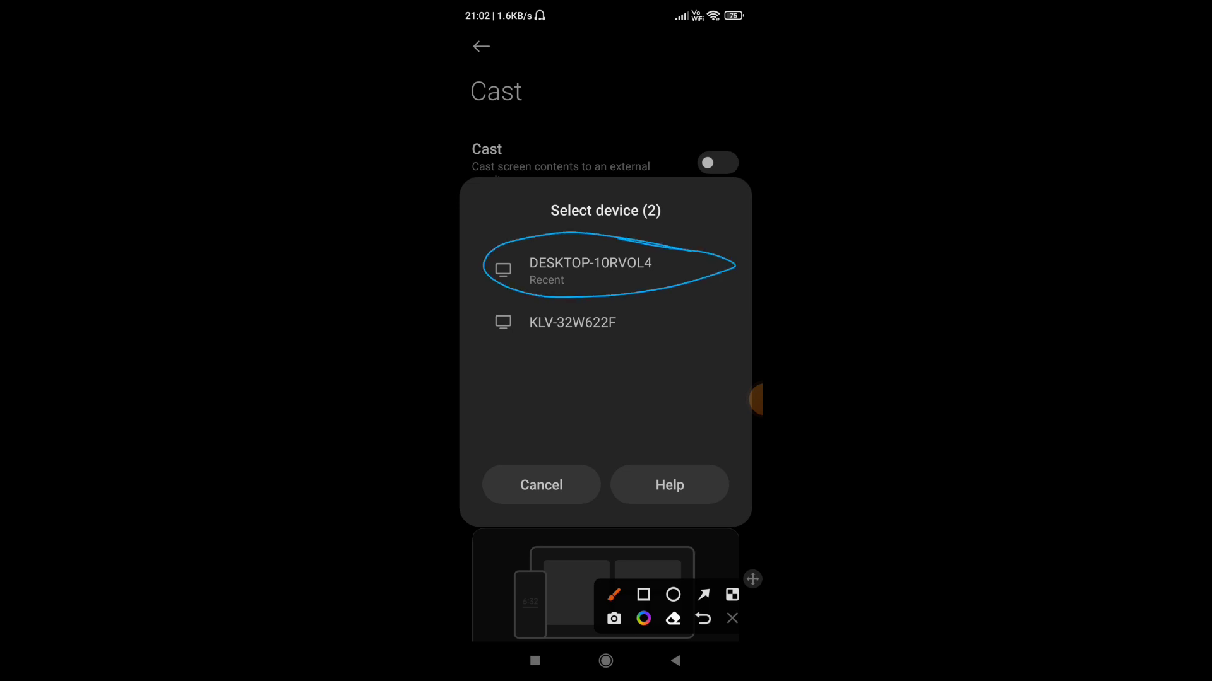
left_click(732, 618)
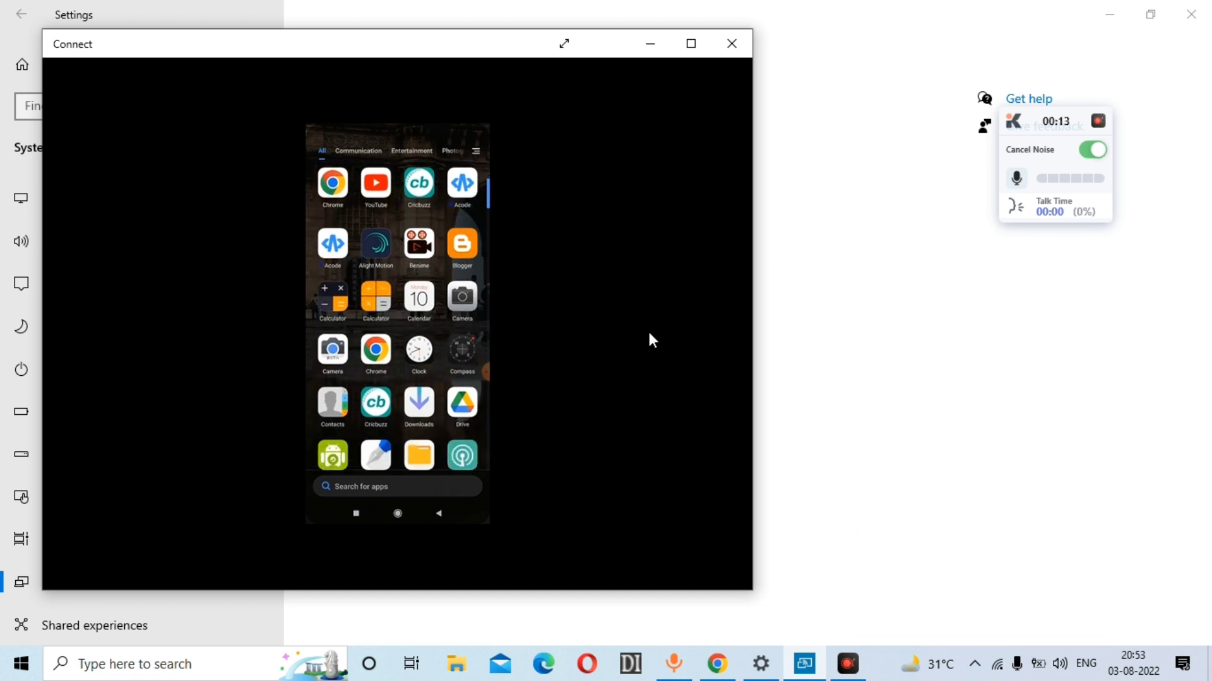
Step: Close the Krisp noise-cancelling timer widget over the Connect window
left_click(1099, 120)
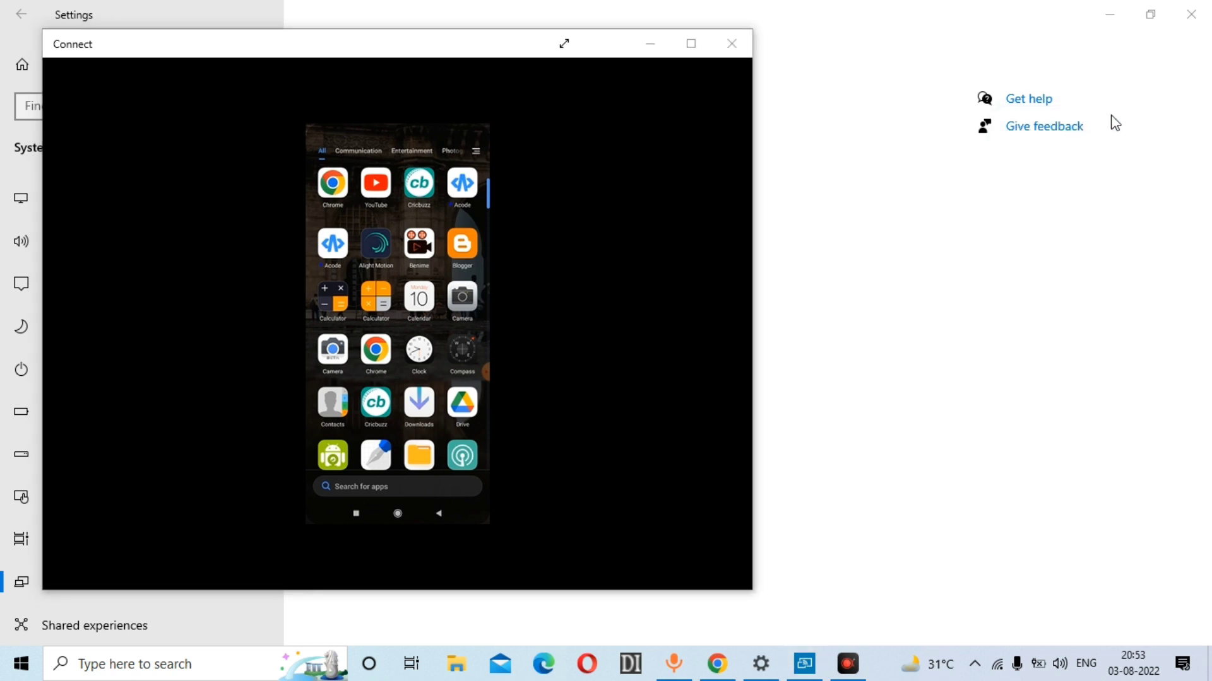